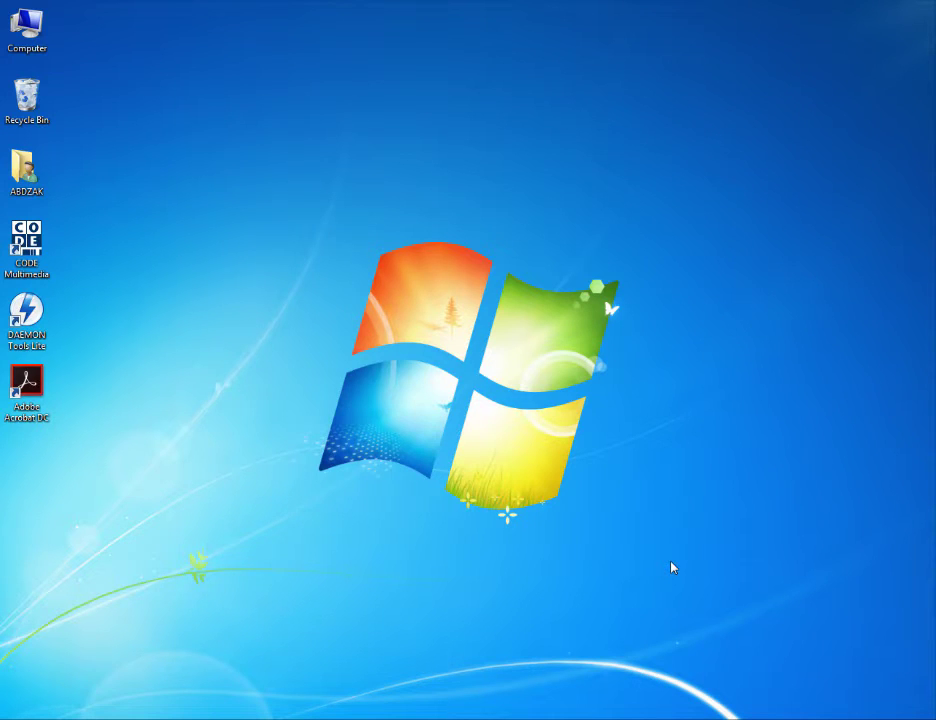
- Launch Word 2016 from the Windows 7 Start menu's All Programs list
left_click(20, 716)
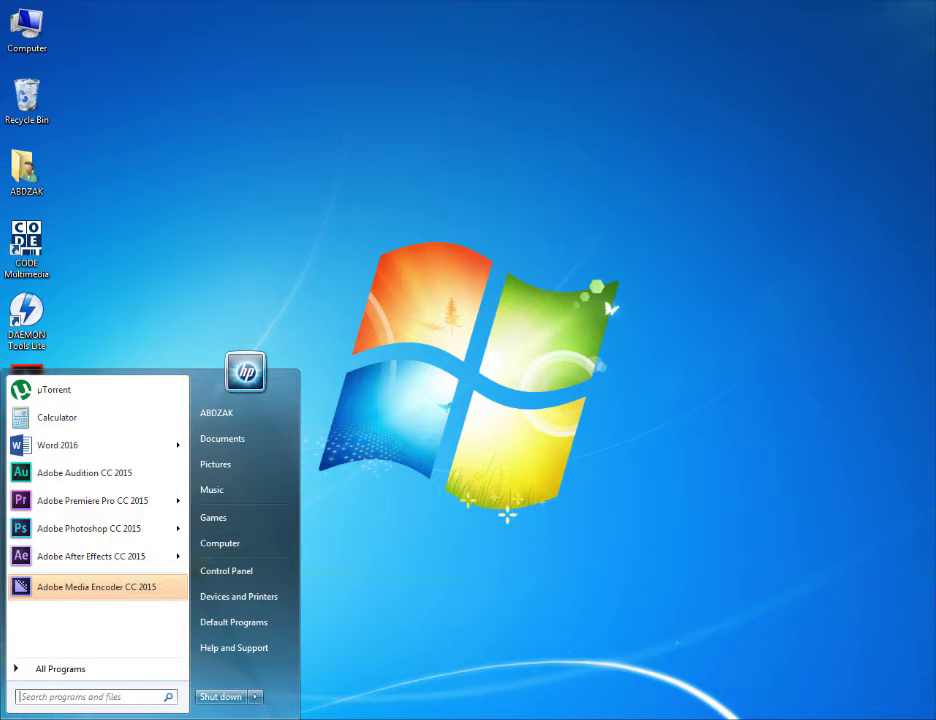
left_click(61, 673)
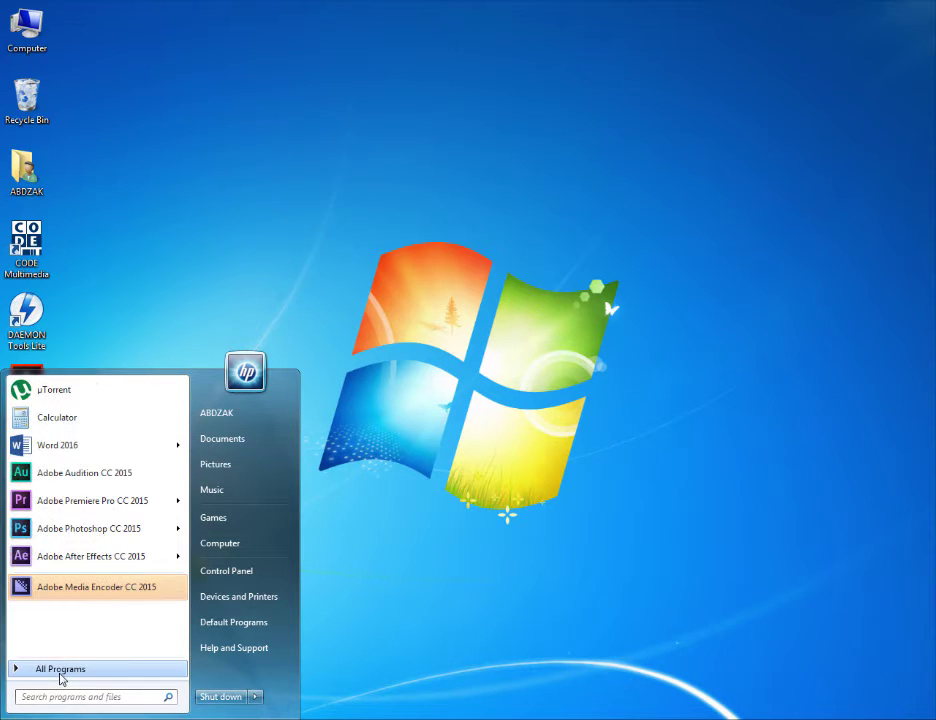
left_click(58, 672)
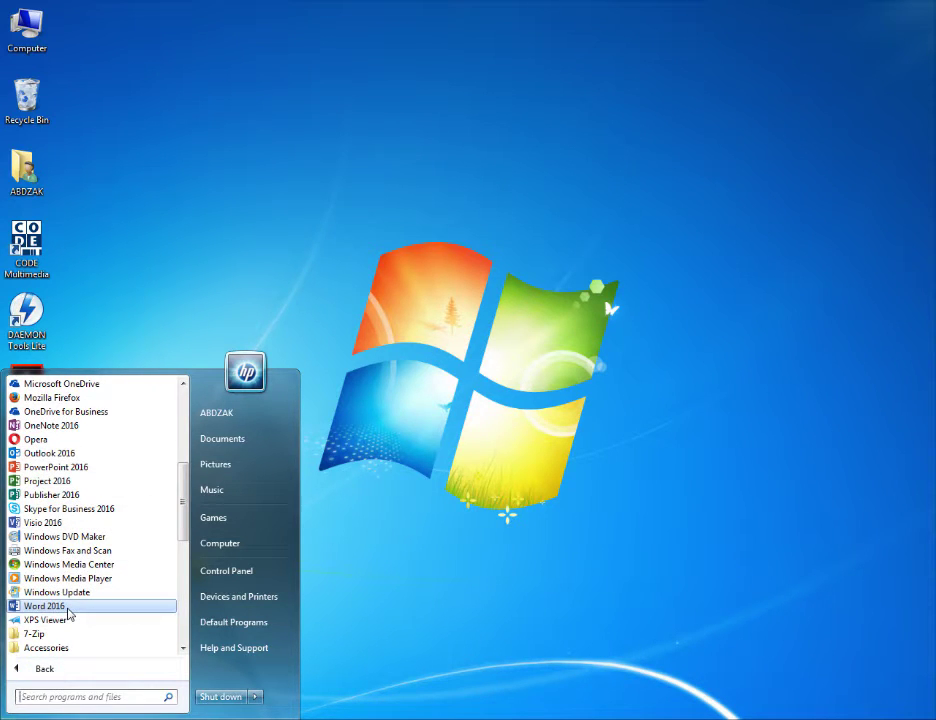
left_click(60, 610)
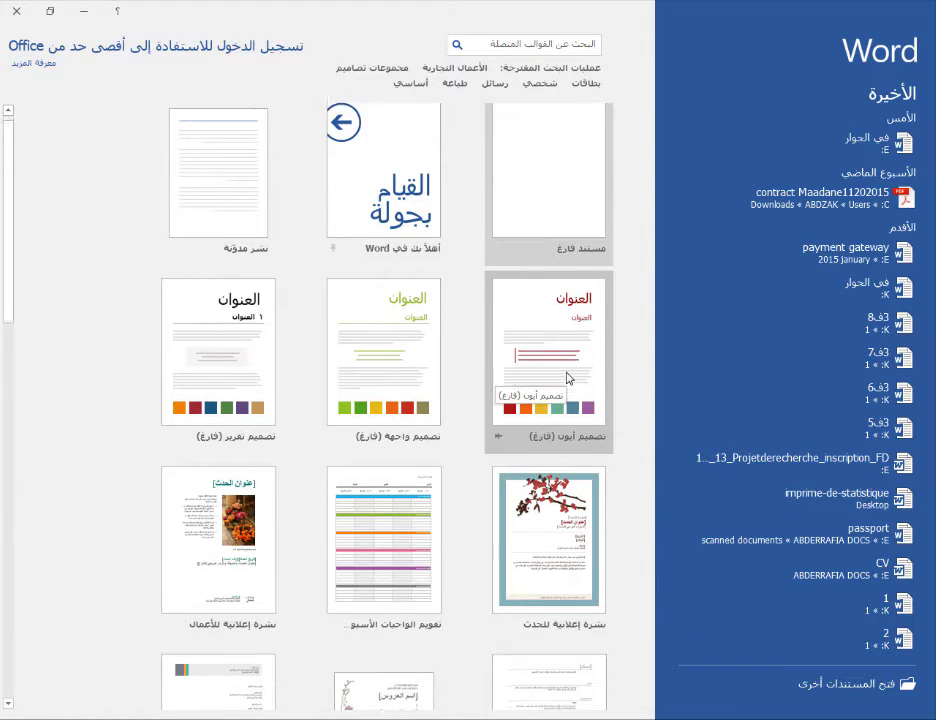
- Scroll through Word's start screen templates, such as blog post and Ion design
scroll(568, 378, "down", 2)
scroll(568, 378, "up", 2)
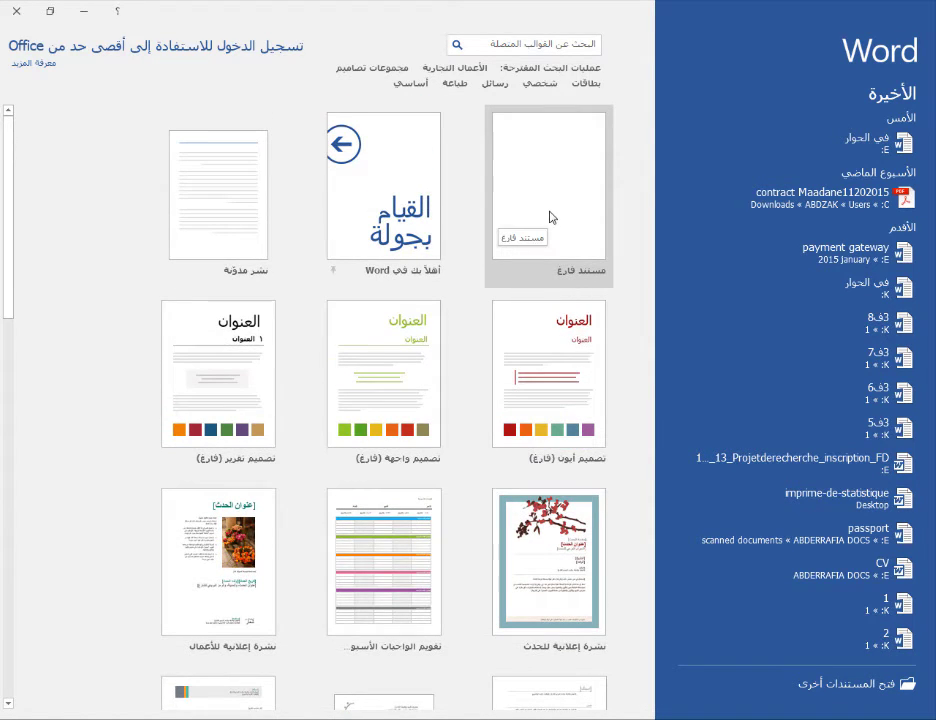
- Create a blank document, then add and remove Draw Table on the Quick Access Toolbar
left_click(550, 217)
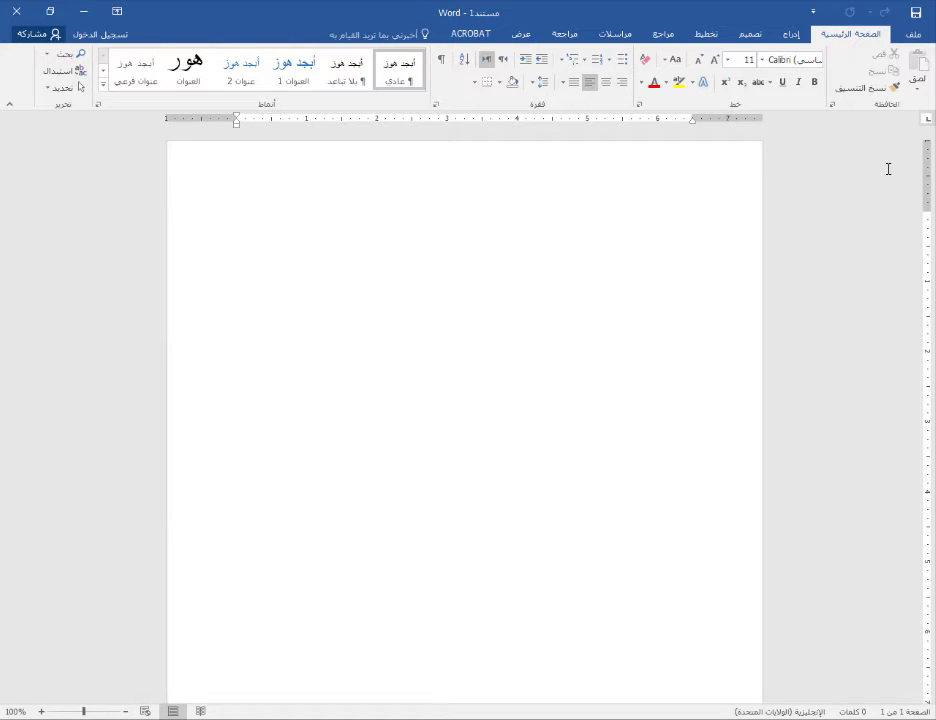
left_click(814, 13)
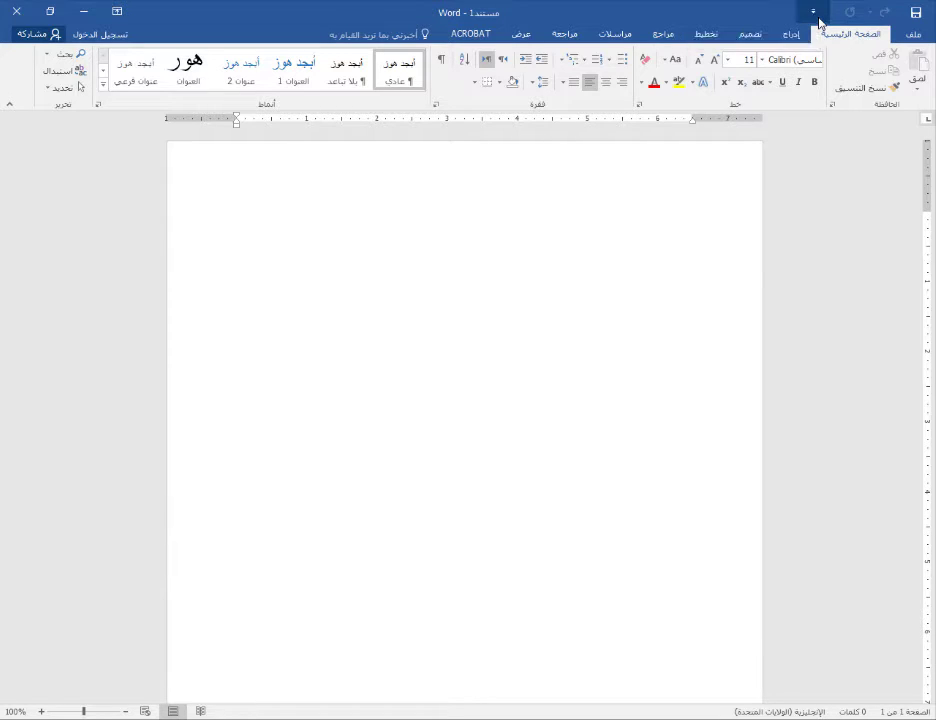
left_click(779, 209)
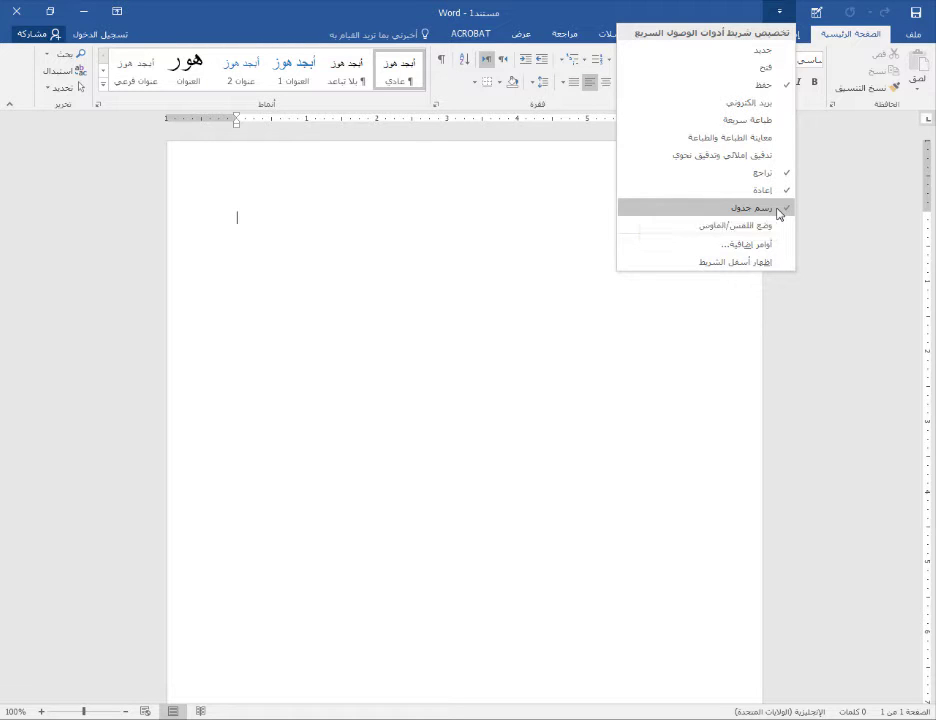
left_click(779, 210)
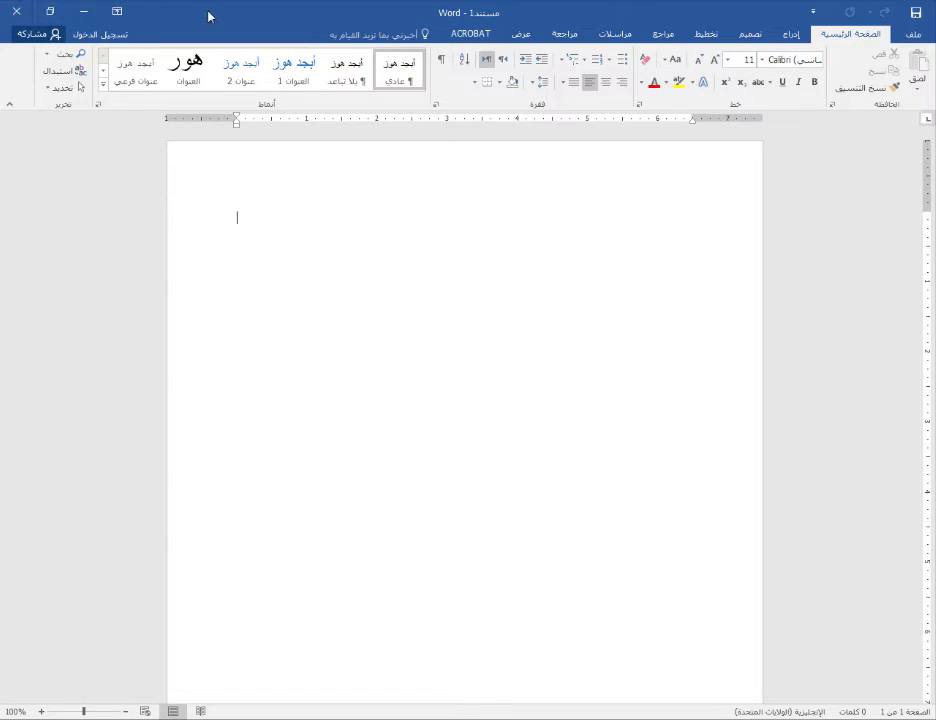
left_click(87, 13)
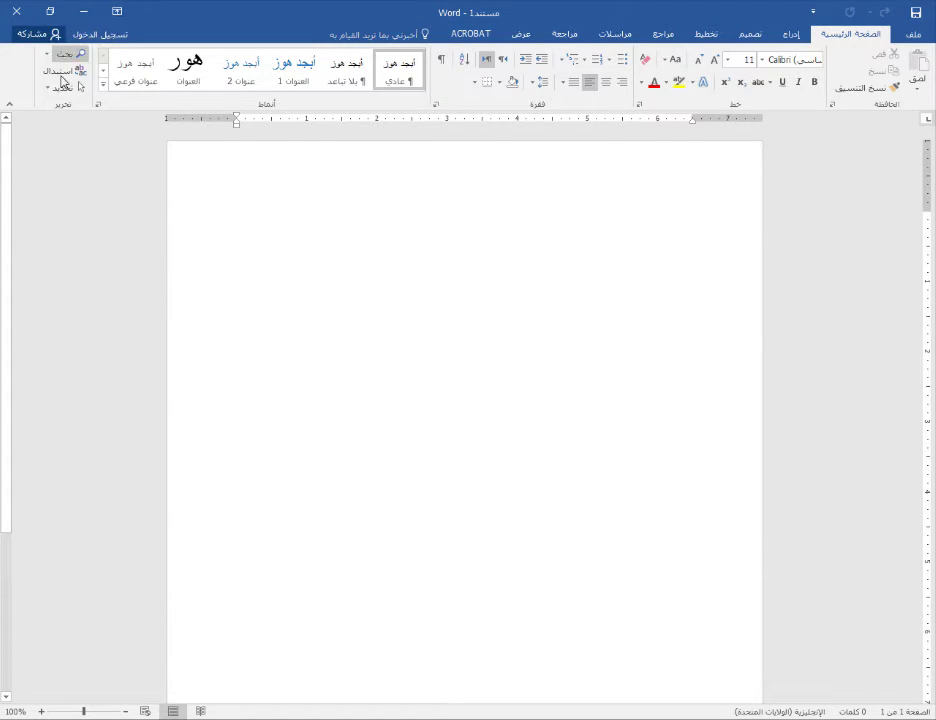
left_click(116, 12)
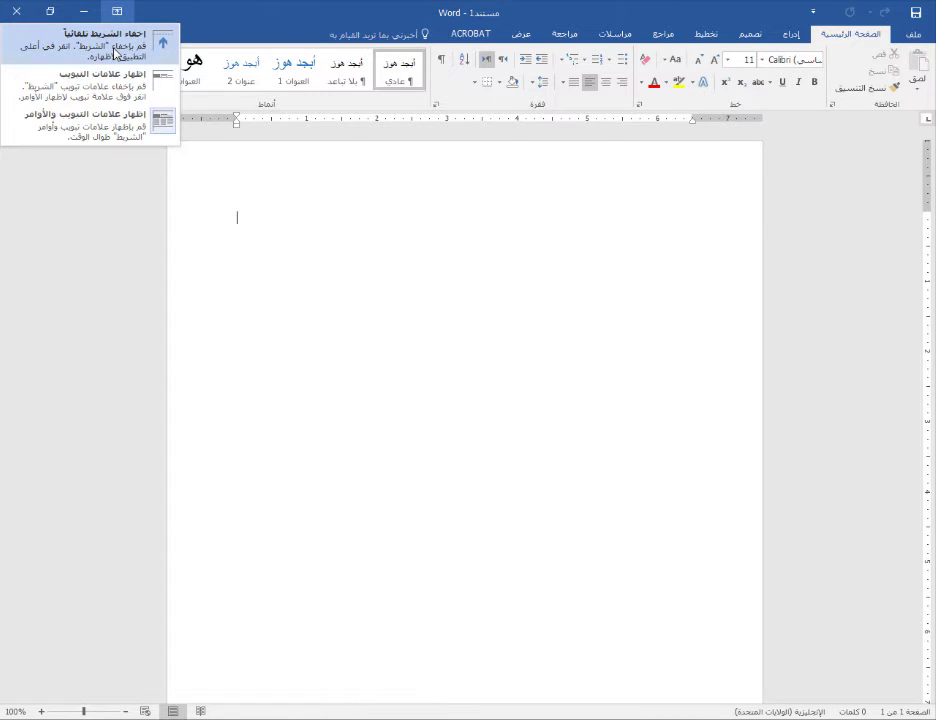
left_click(114, 53)
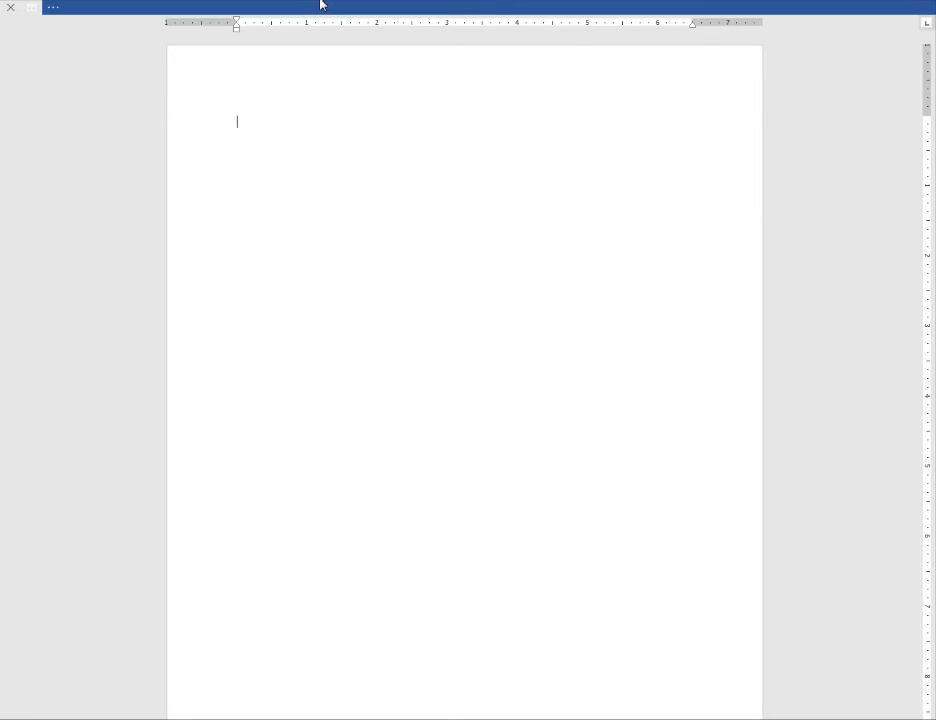
left_click(272, 6)
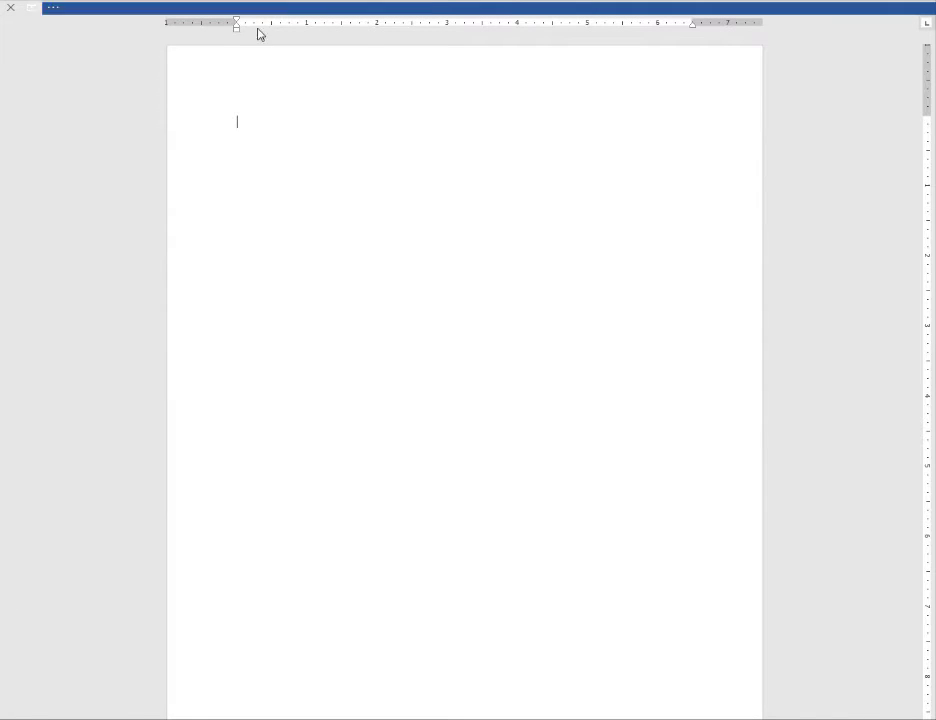
left_click(238, 197)
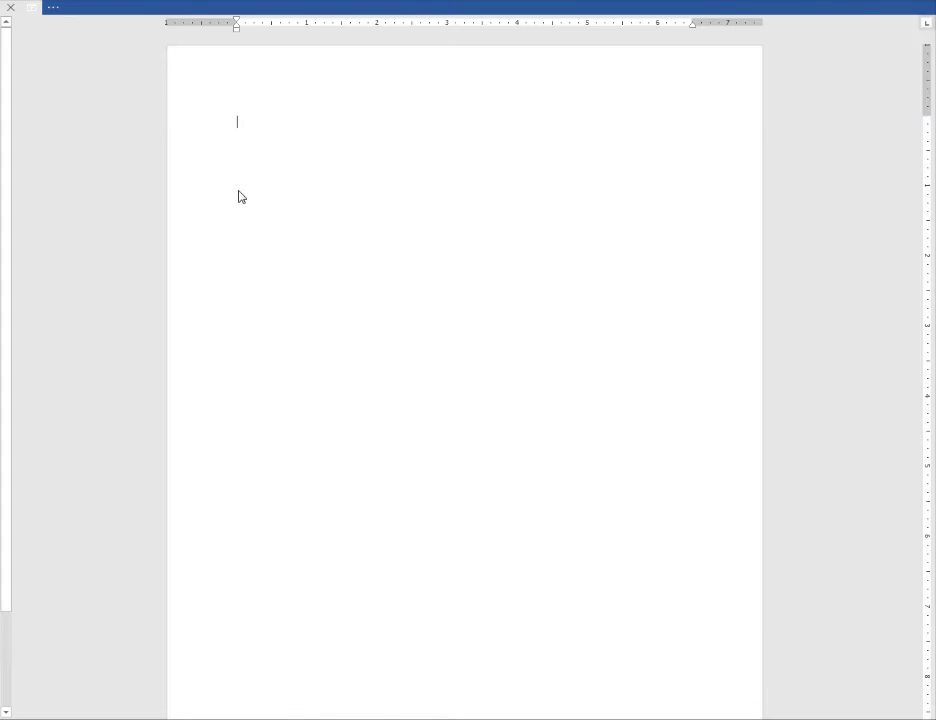
left_click(184, 7)
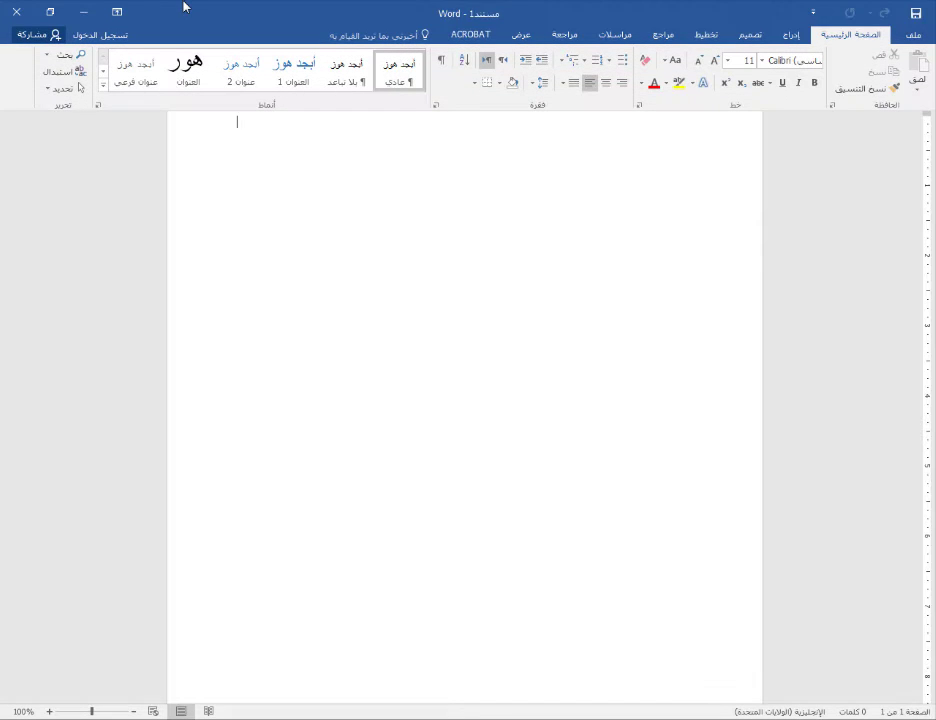
left_click(700, 174)
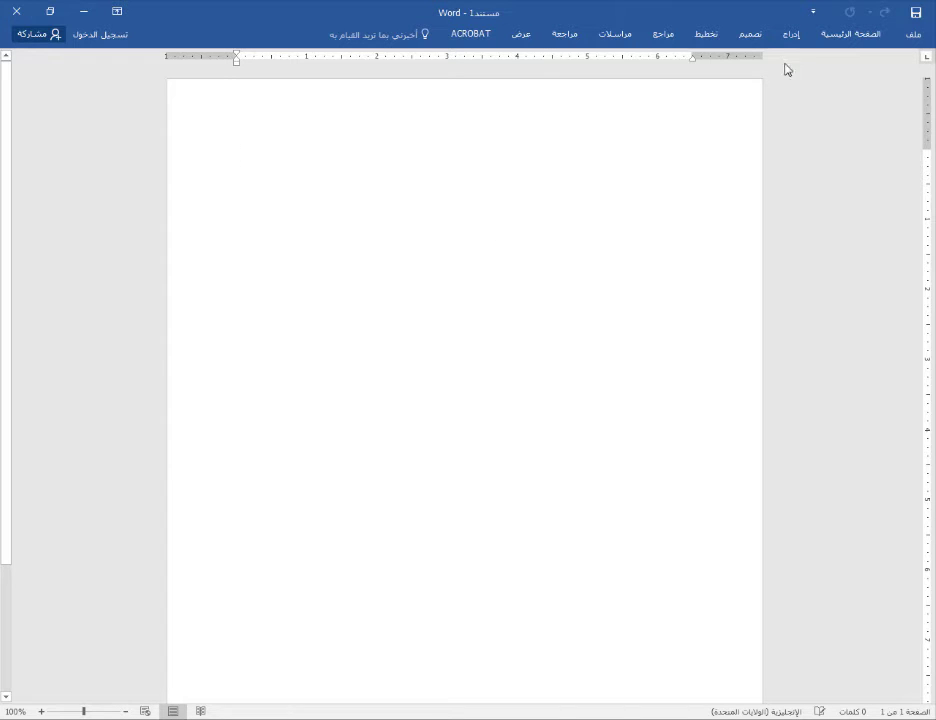
left_click(117, 11)
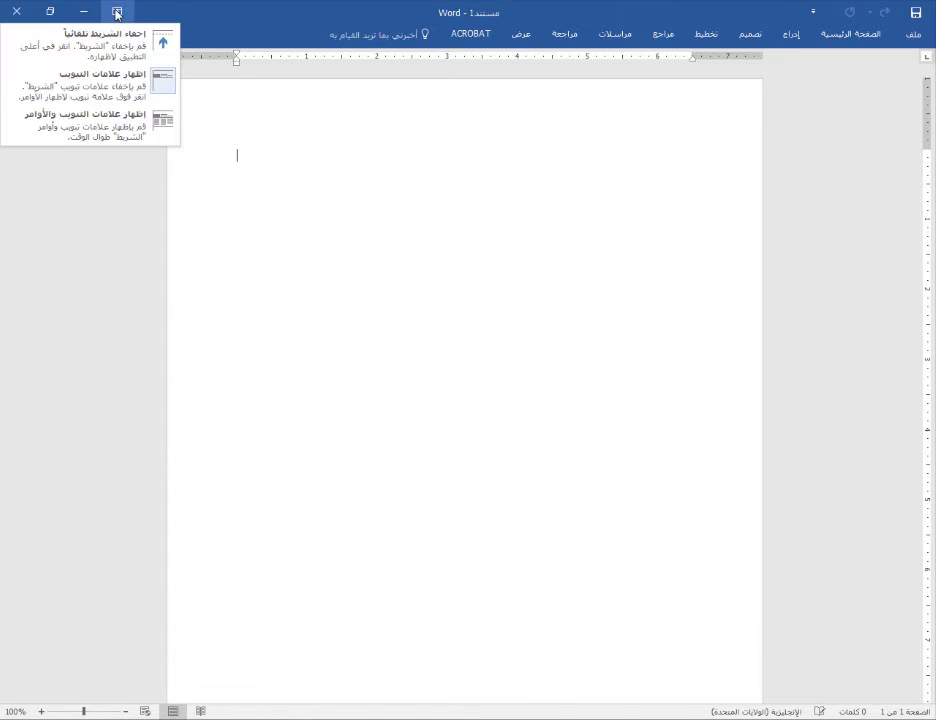
left_click(104, 128)
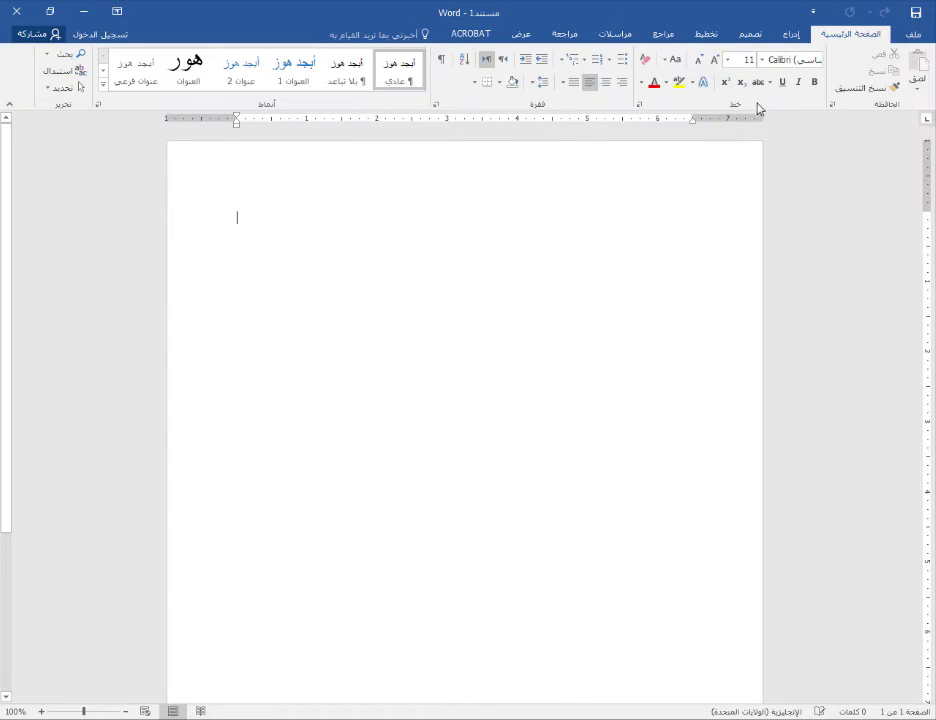
left_click(120, 11)
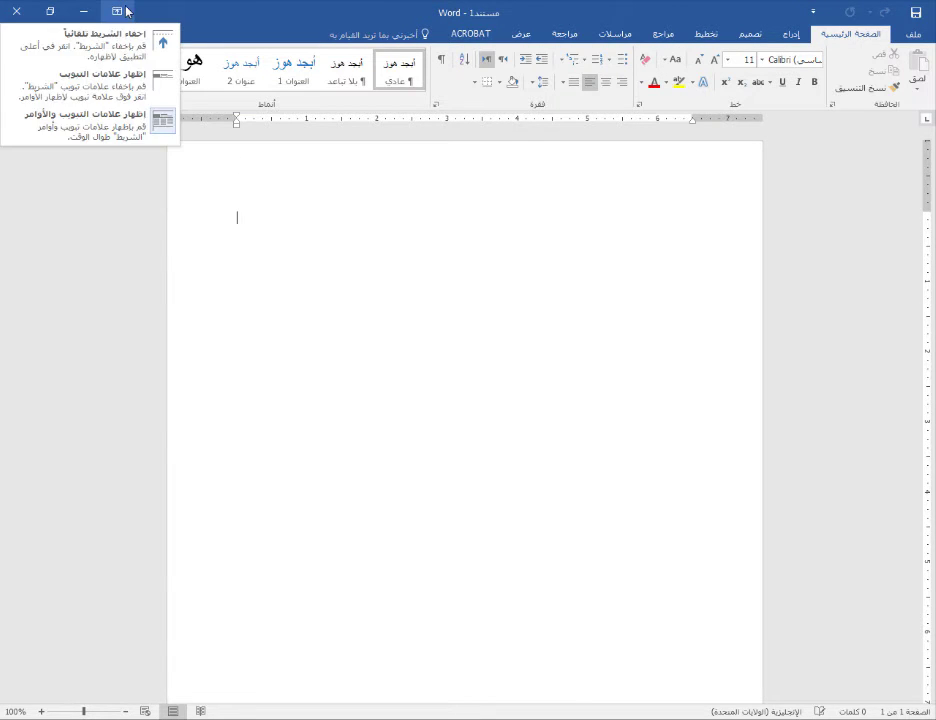
left_click(455, 188)
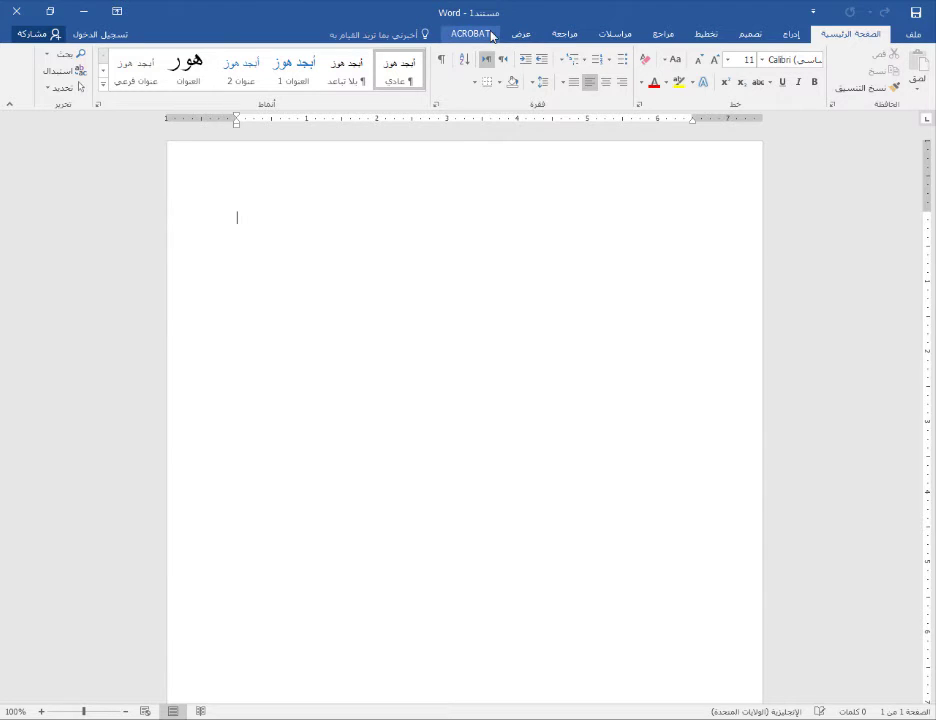
left_click(918, 35)
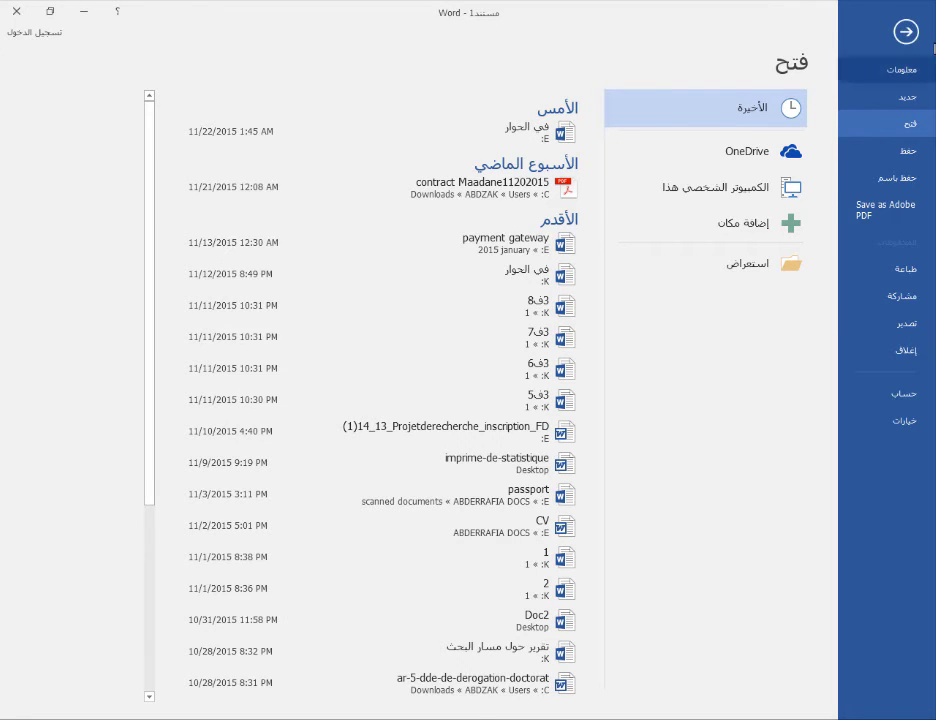
left_click(906, 33)
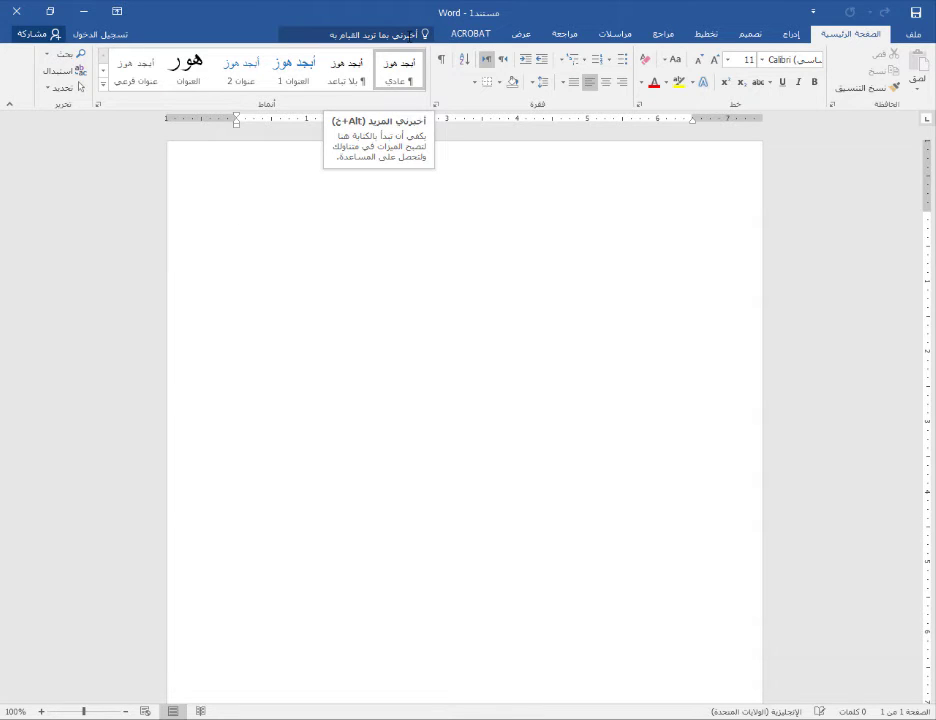
- Type the Arabic word مستند on the page in right-to-left direction
left_click(389, 36)
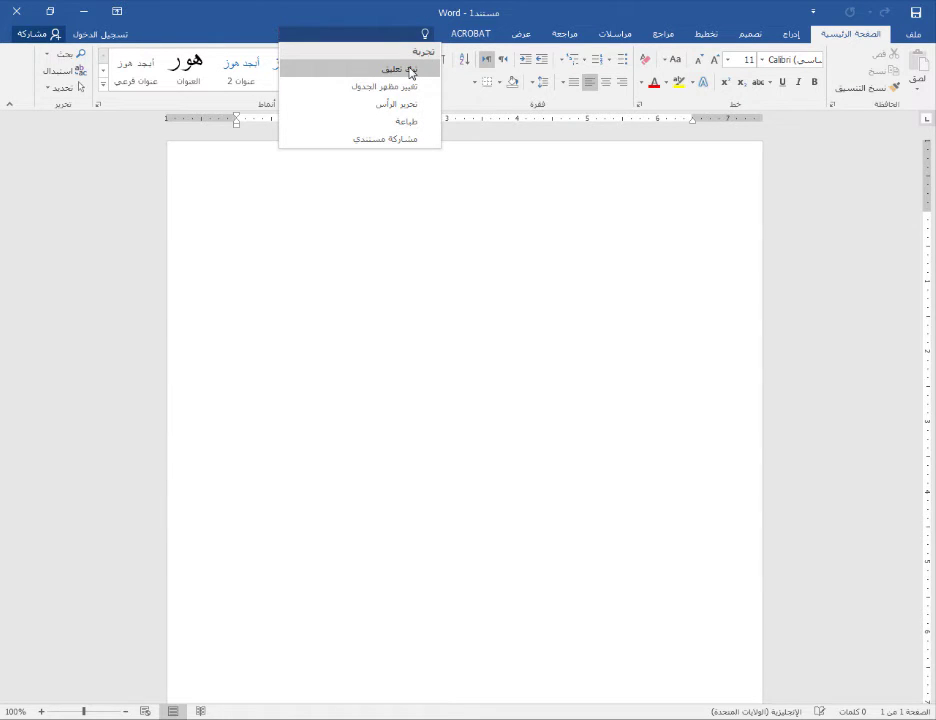
left_click(310, 216)
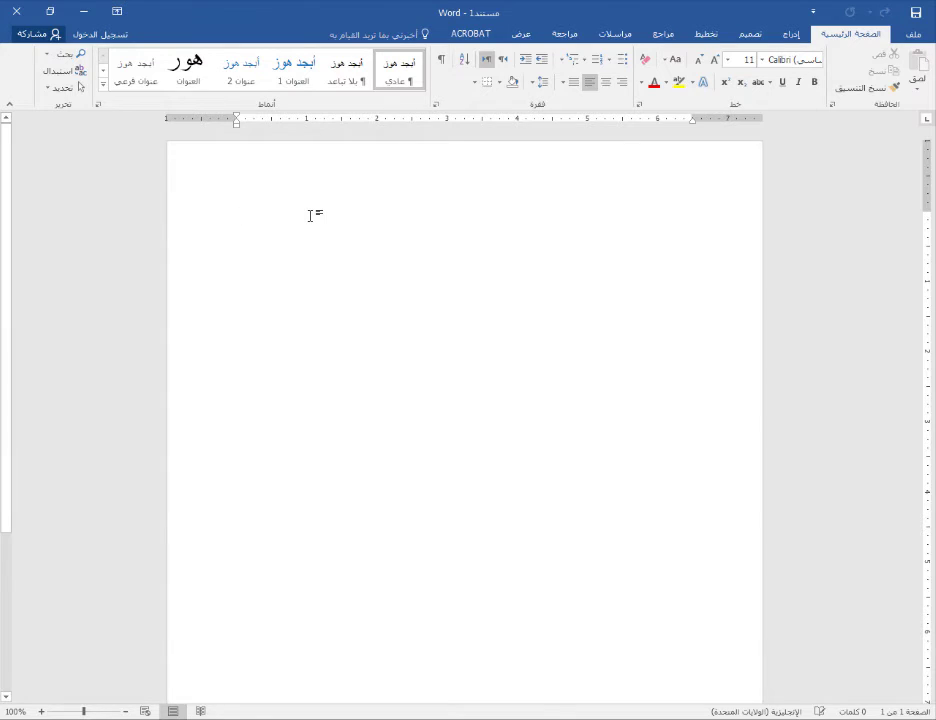
key("alt+shift")
type("مست")
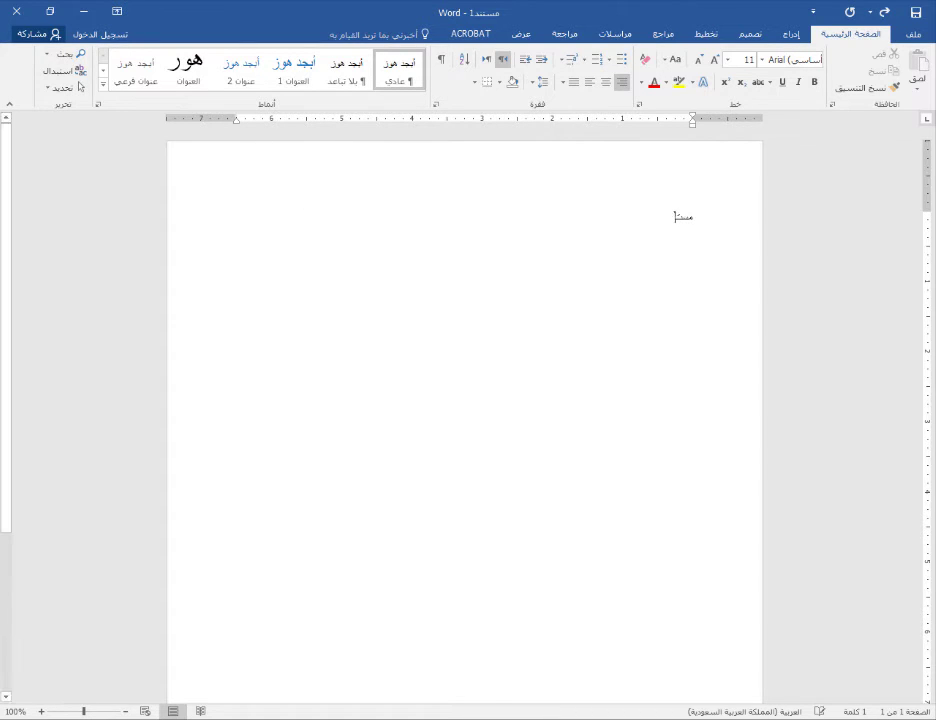
type("ند")
- Select the word مستند and make it bold
double_click(681, 218)
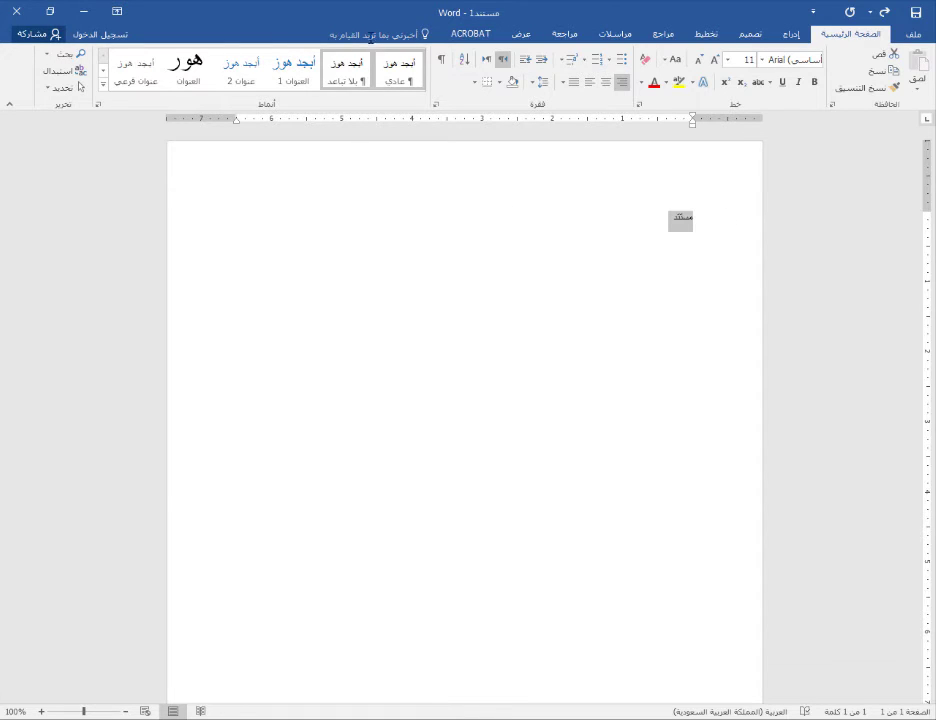
left_click(371, 35)
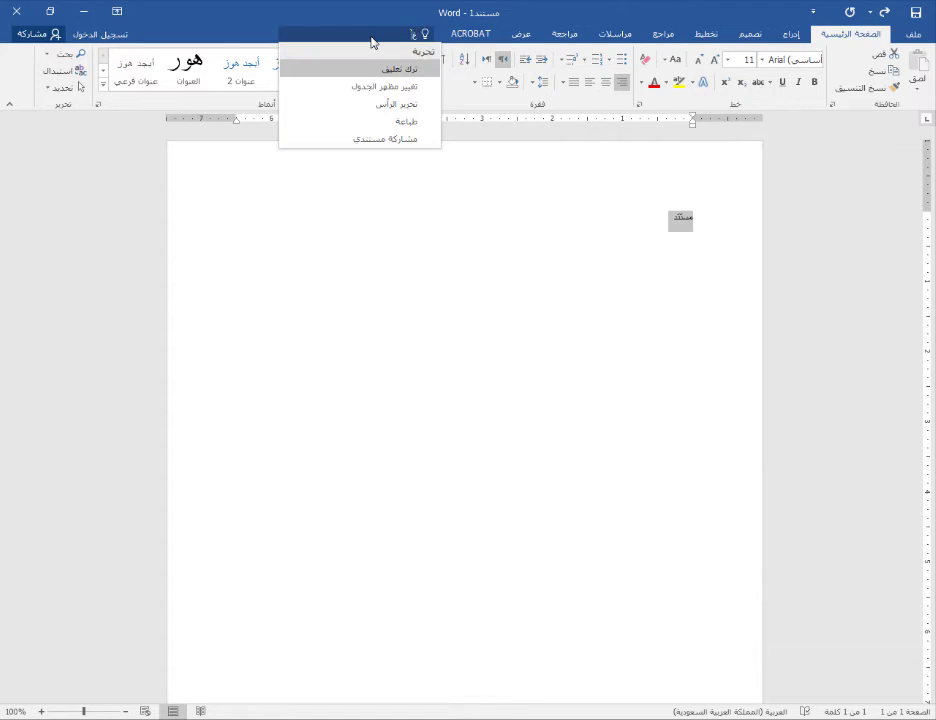
type("ذ")
key("Escape")
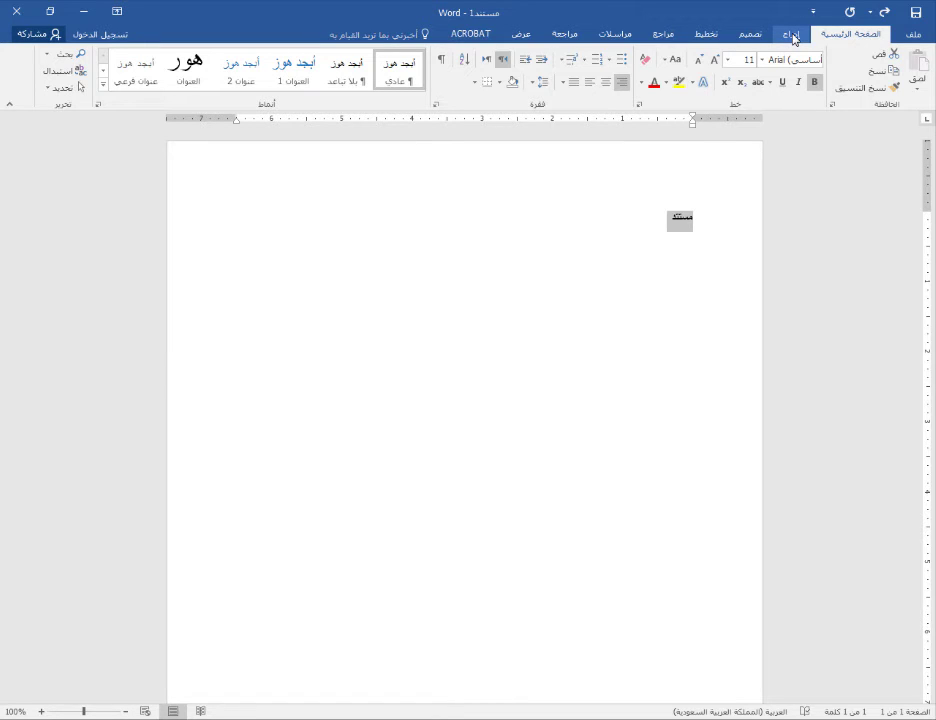
left_click(702, 35)
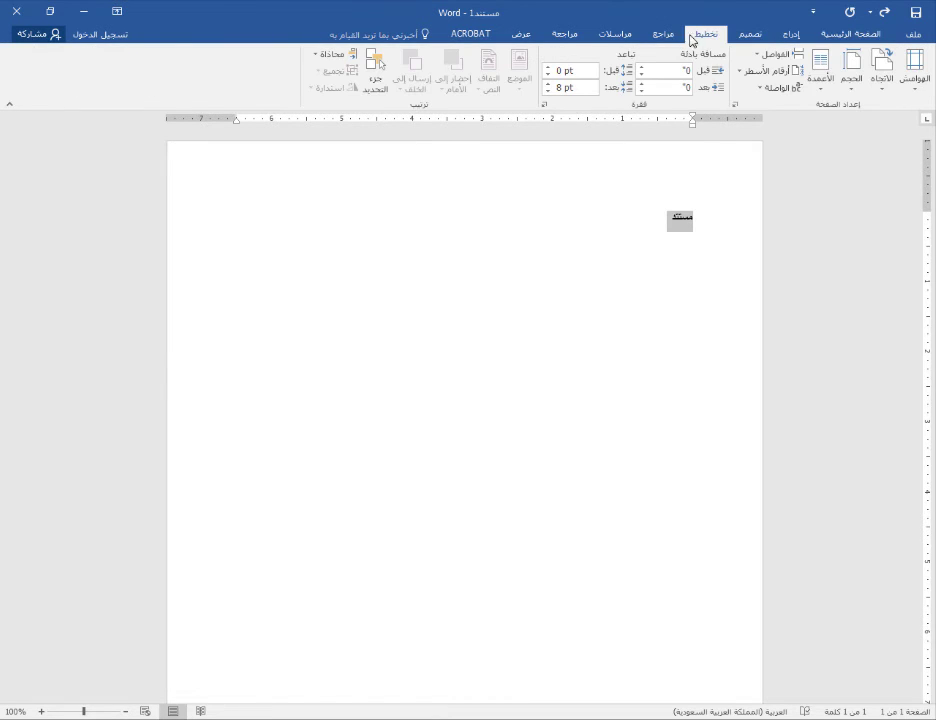
scroll(660, 40, "up", 3)
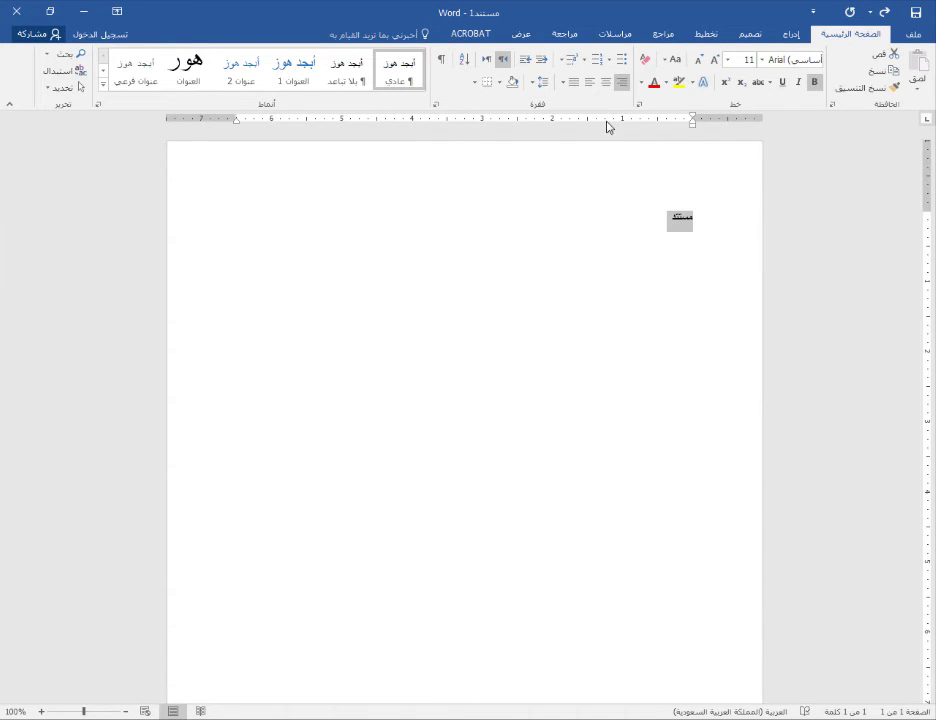
left_click(521, 33)
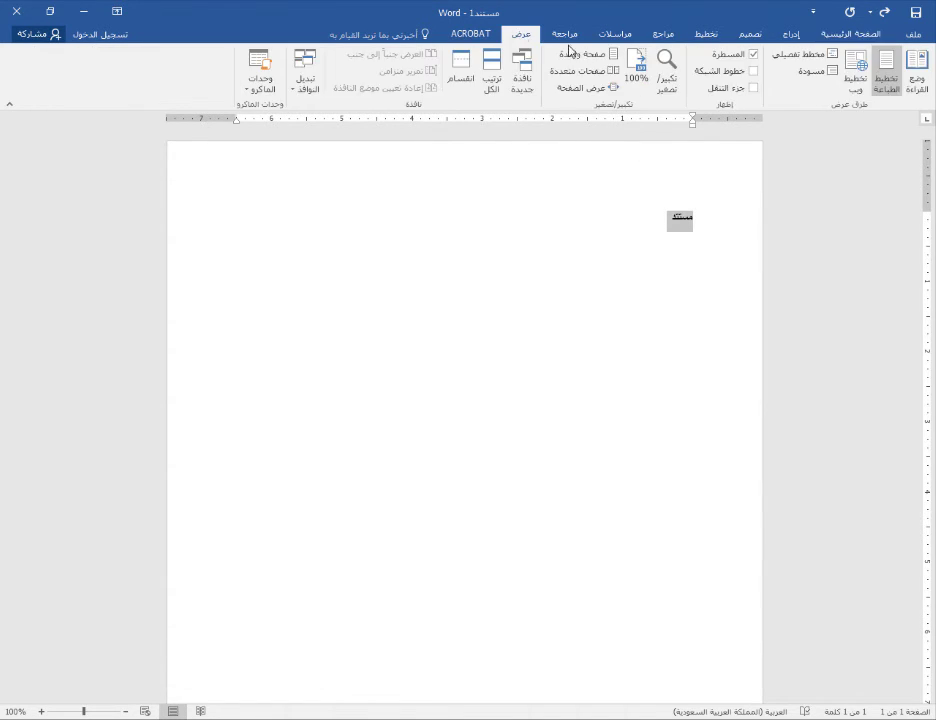
left_click(753, 57)
left_click(753, 57)
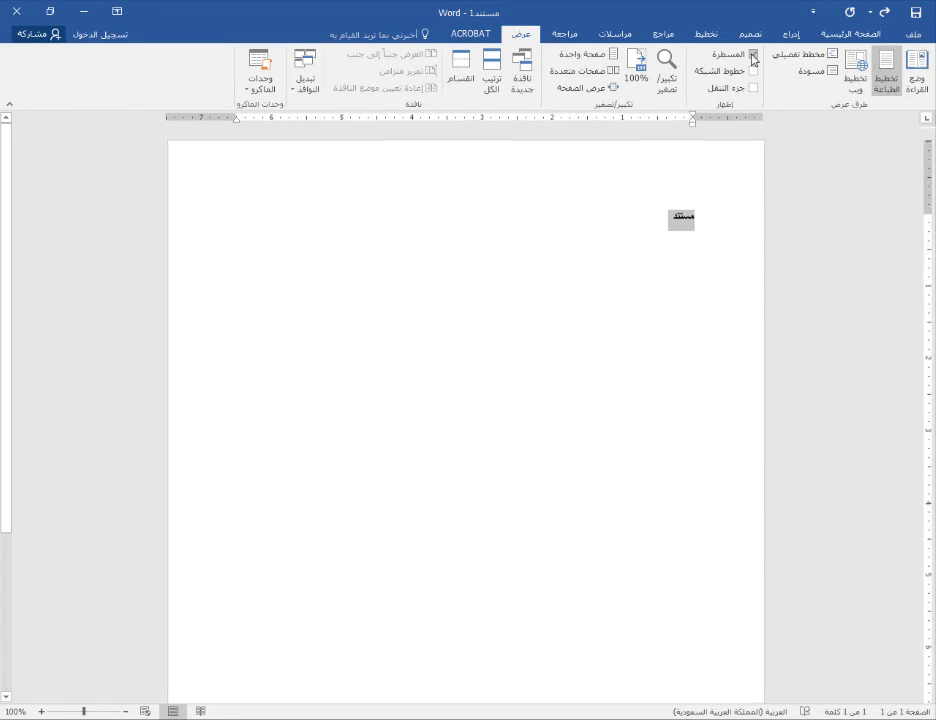
left_click(838, 38)
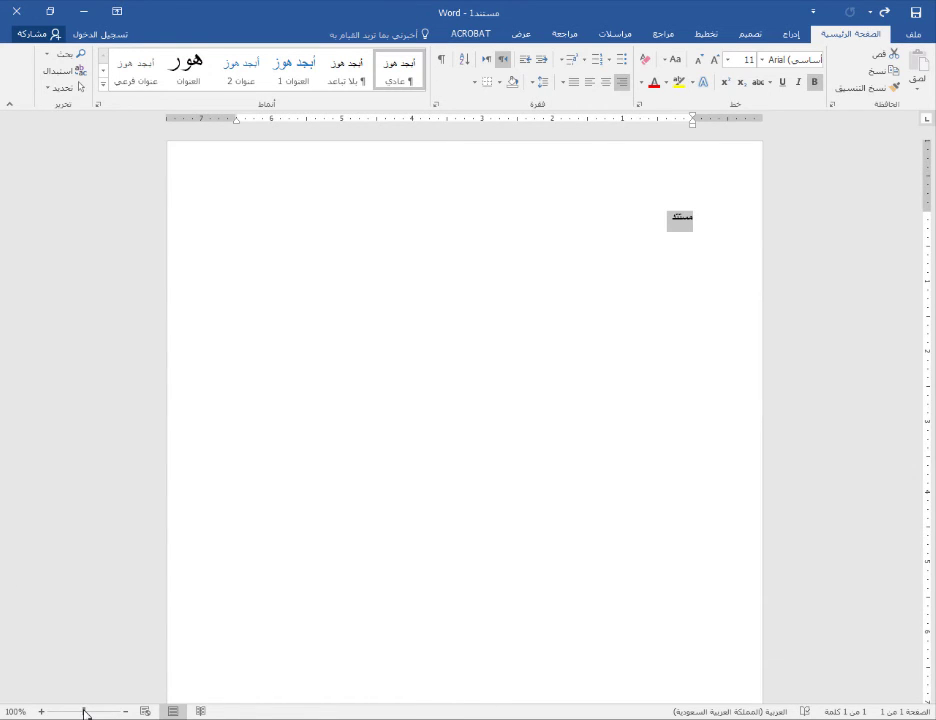
- Set the document zoom to 120% with the status-bar slider, keeping Print Layout view
left_click_drag(84, 713, 81, 713)
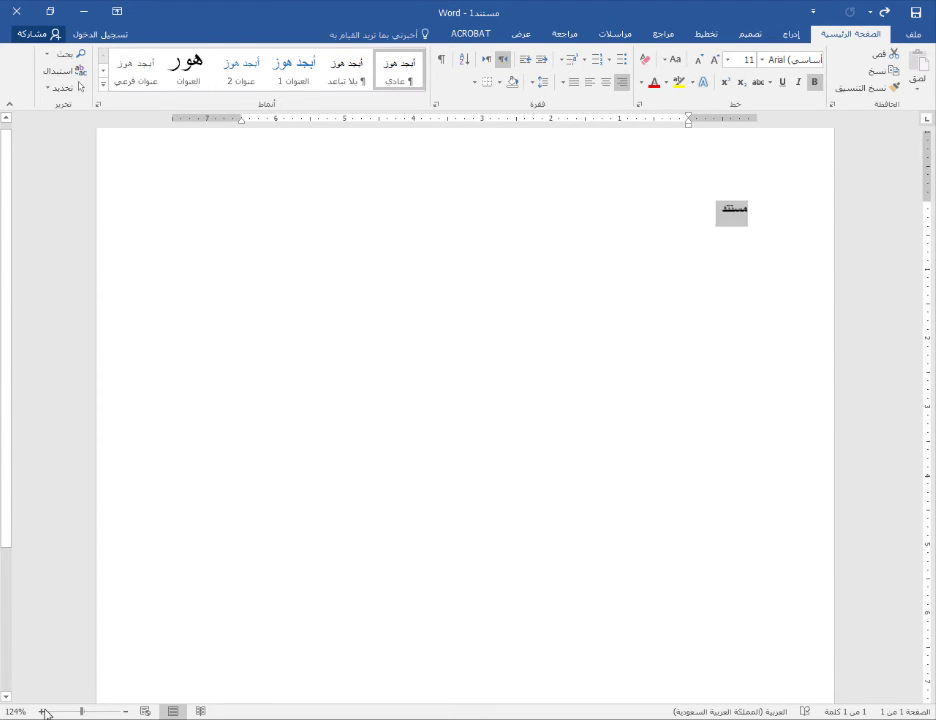
left_click(125, 712)
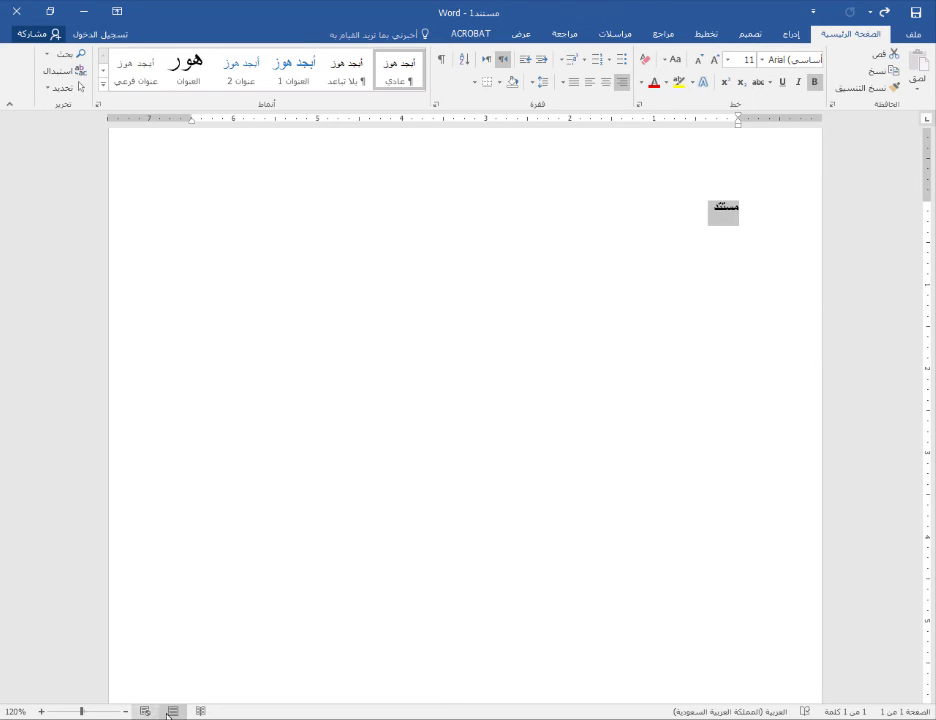
left_click(173, 712)
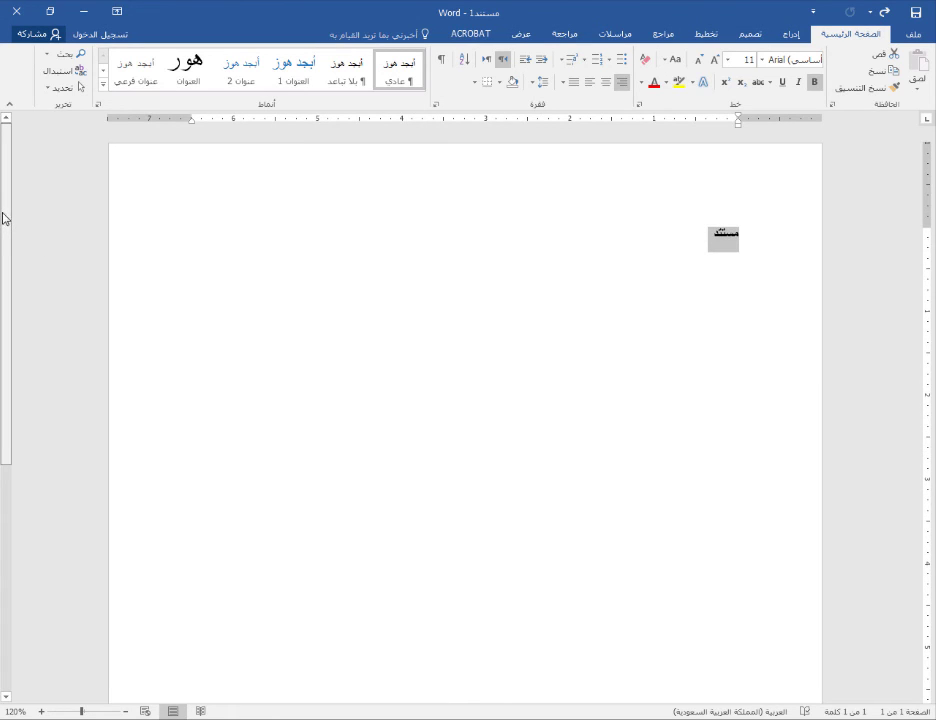
scroll(3, 250, "down", 2)
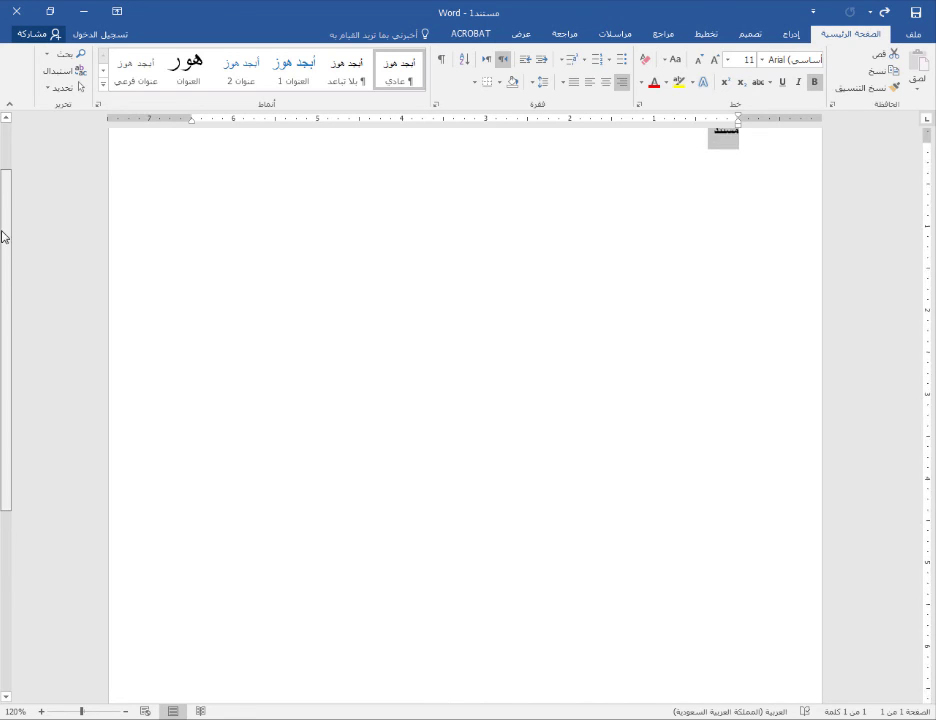
scroll(2, 400, "down", 1)
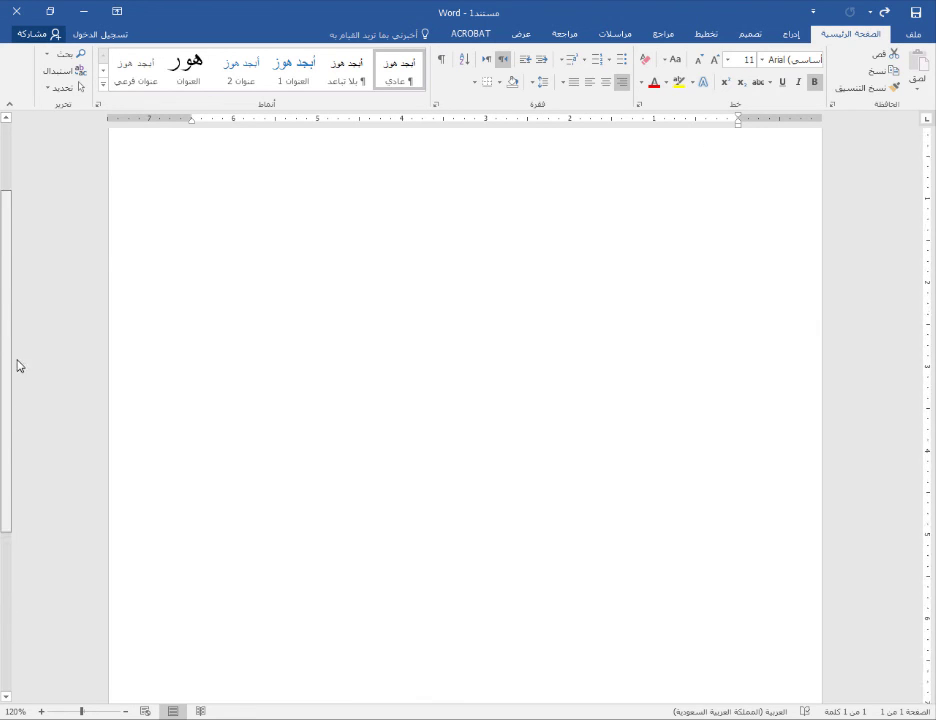
left_click(282, 338)
scroll(283, 393, "down", 1)
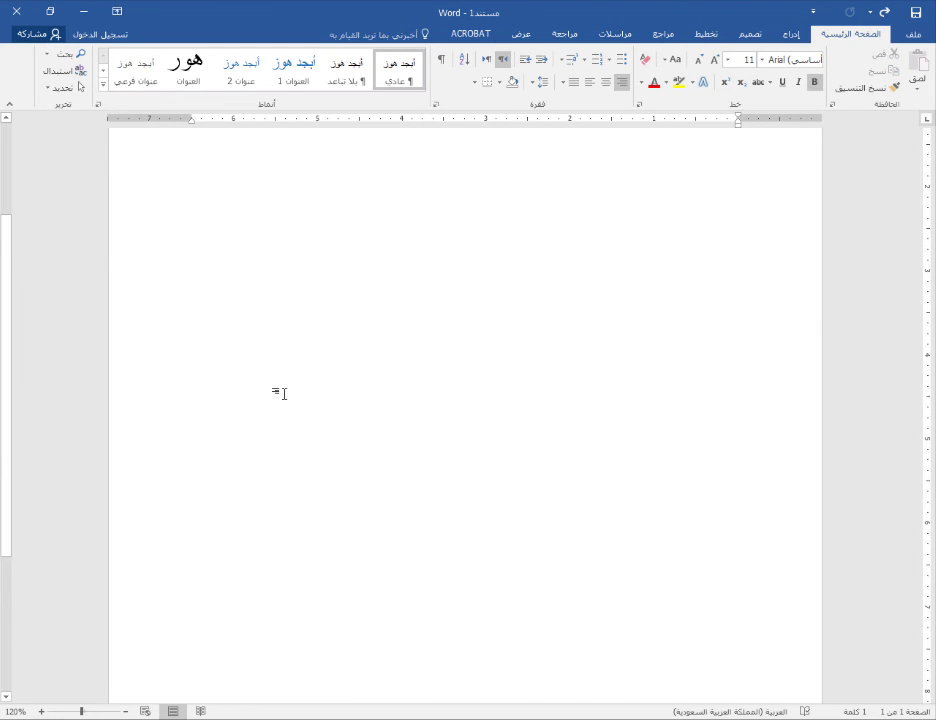
scroll(283, 393, "down", 3)
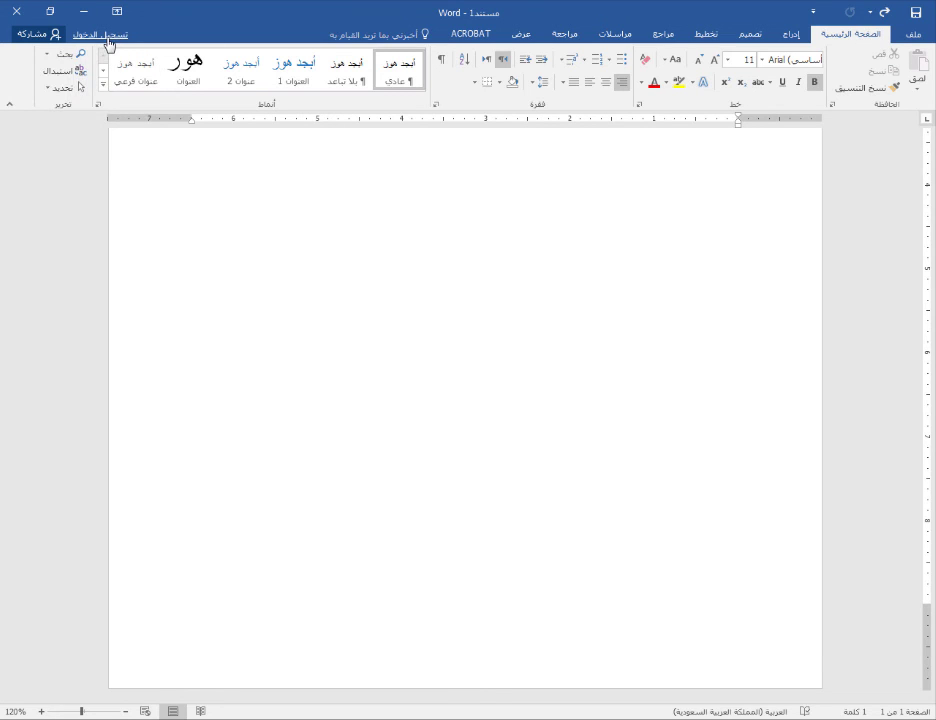
left_click(50, 36)
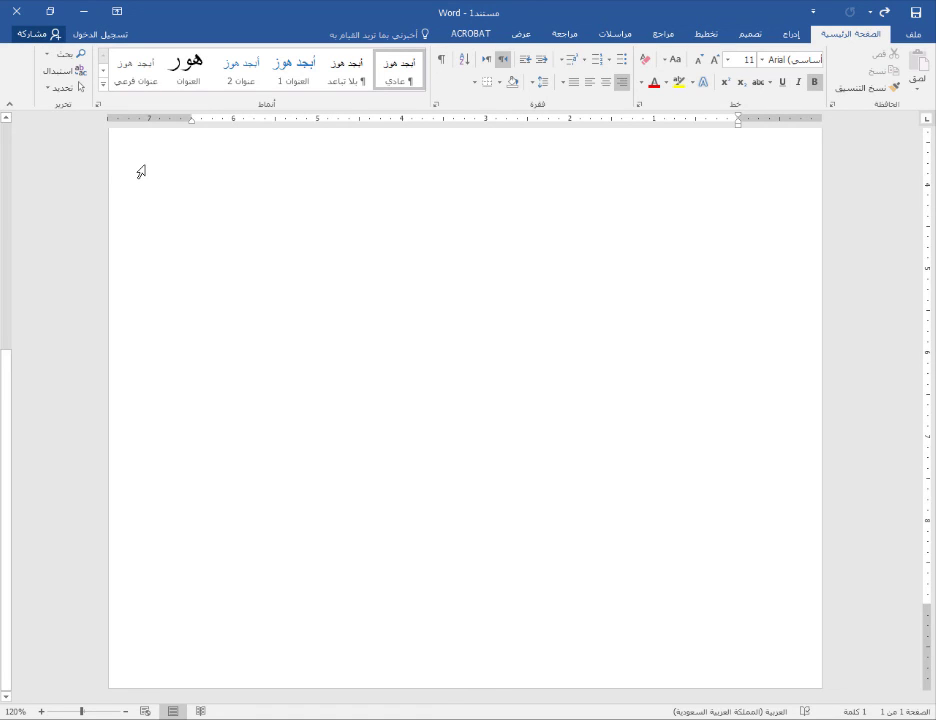
left_click(22, 32)
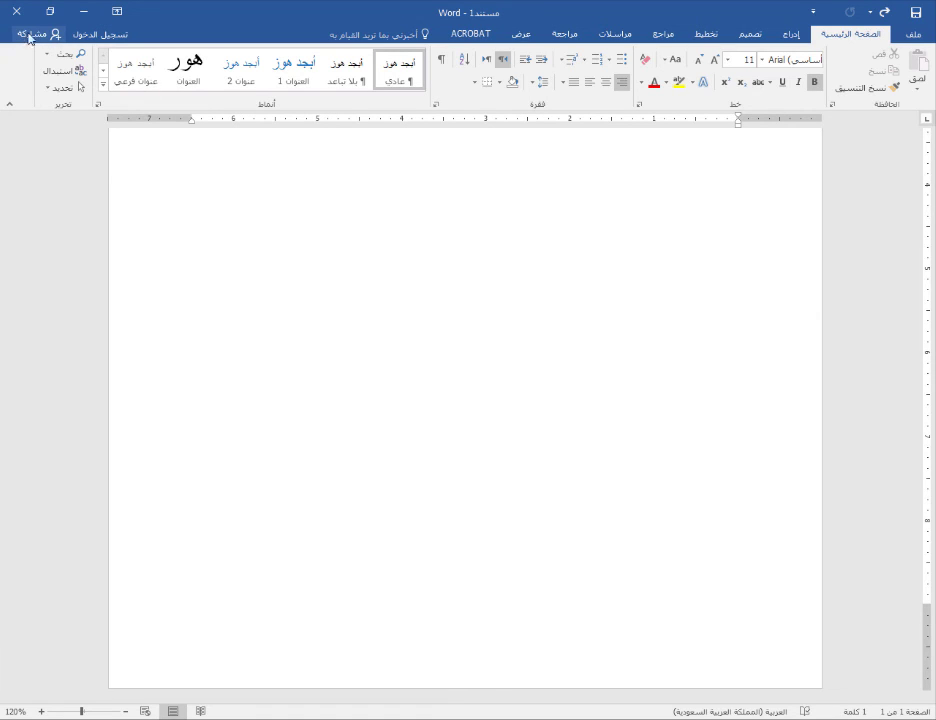